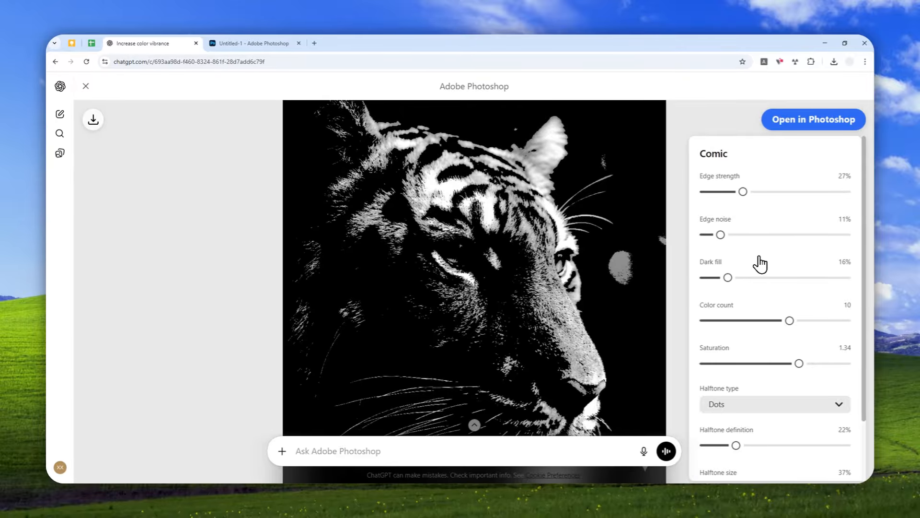
# Set the halftone type of the tiger image's Comic effect to Lines
pyautogui.scroll(-2, 771, 243)
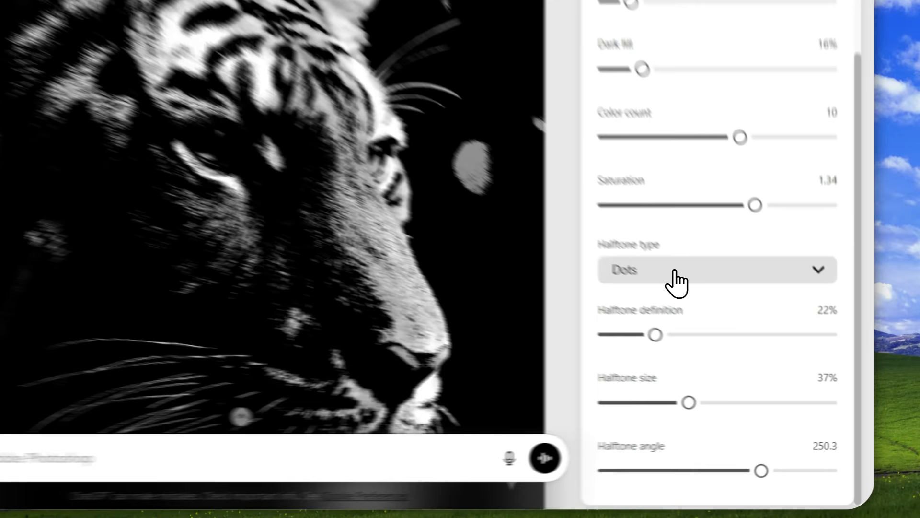
pyautogui.click(750, 334)
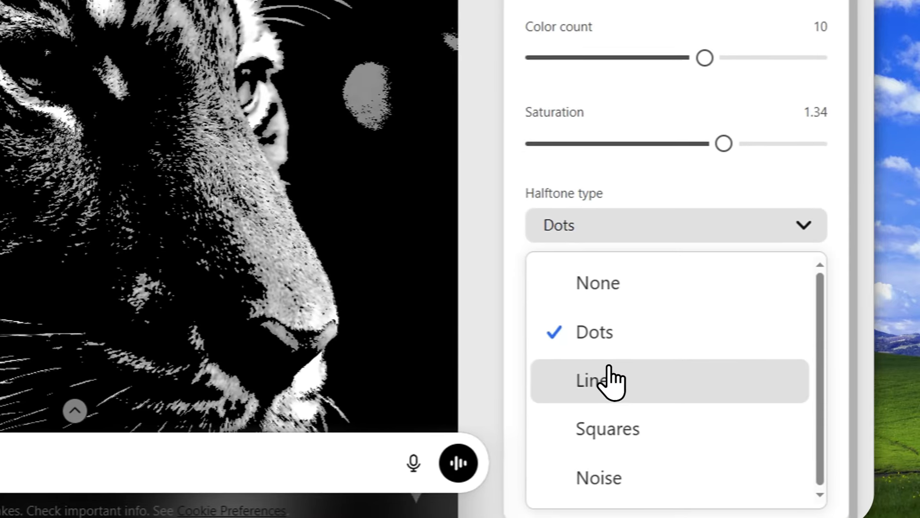
pyautogui.click(609, 386)
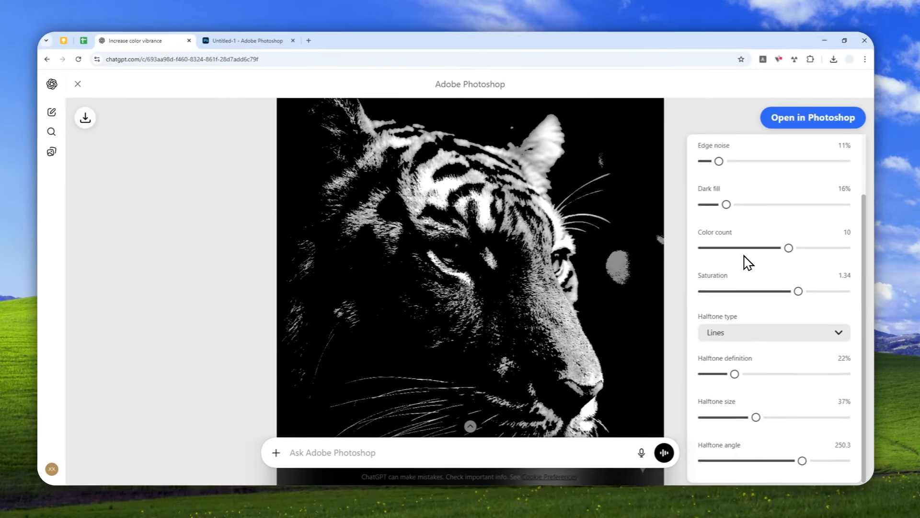
pyautogui.scroll(2, 738, 263)
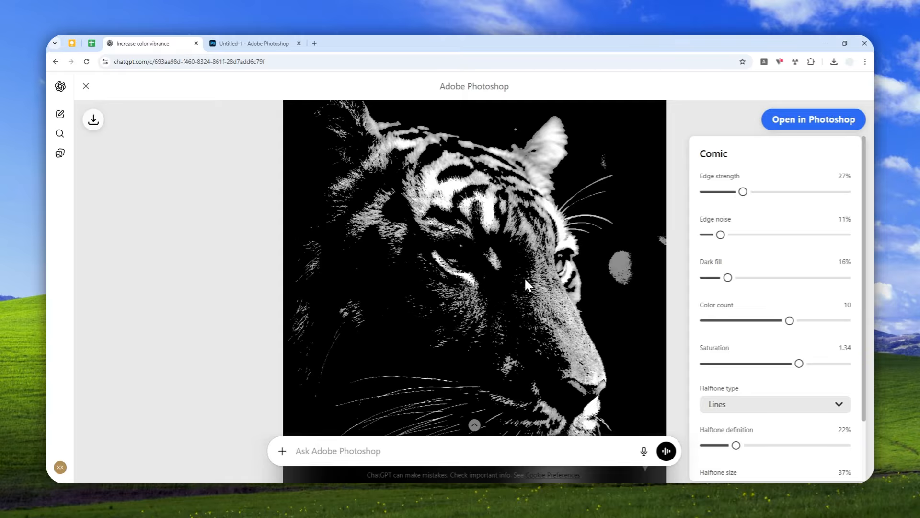
# Open chatgpt.com in a new browser tab
pyautogui.click(477, 91)
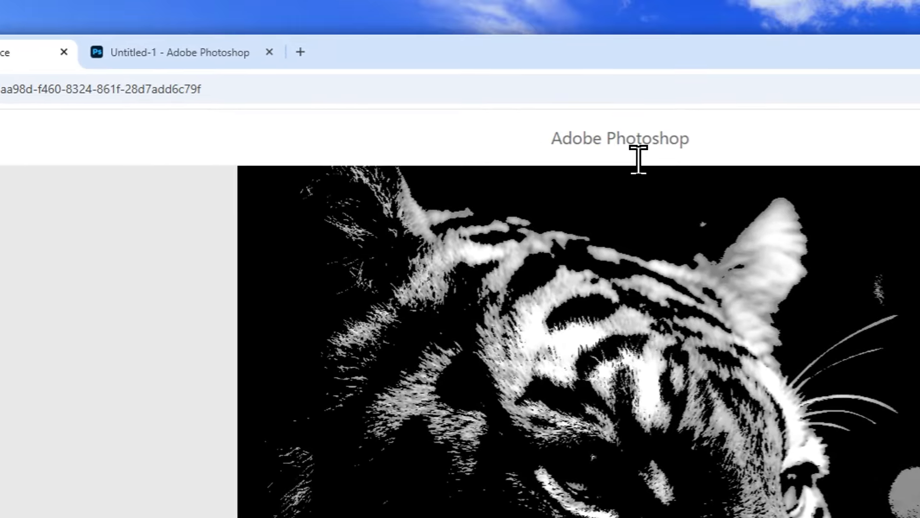
pyautogui.click(301, 50)
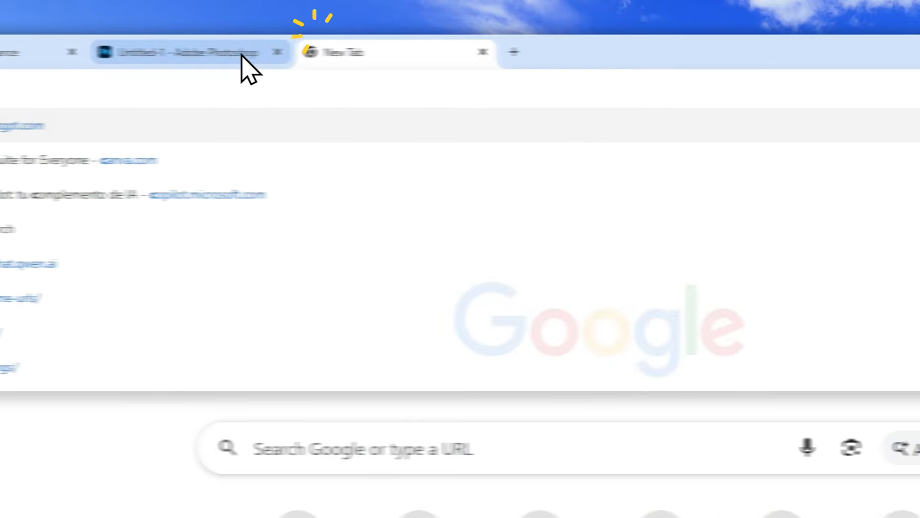
pyautogui.write('chatgpt.com')
pyautogui.click(250, 111)
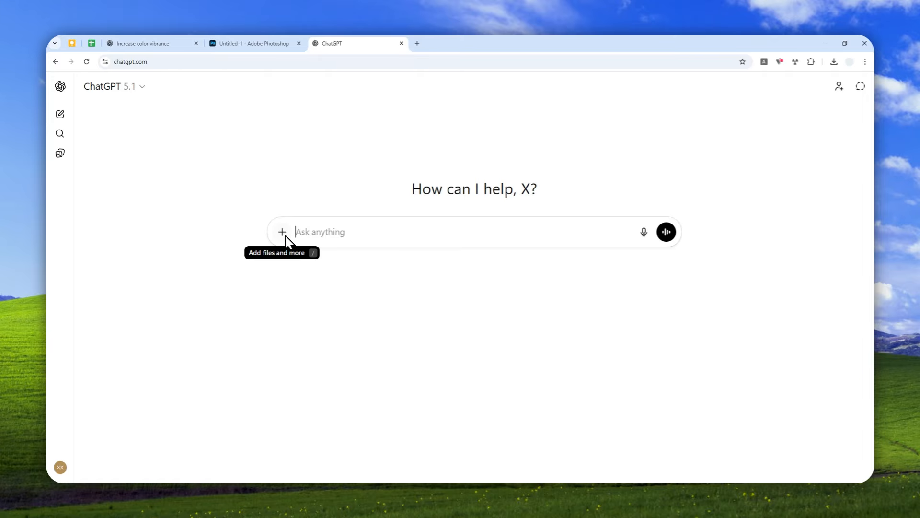
# Connect the Adobe Photoshop app in the Apps & Connectors settings and close the settings
pyautogui.click(60, 467)
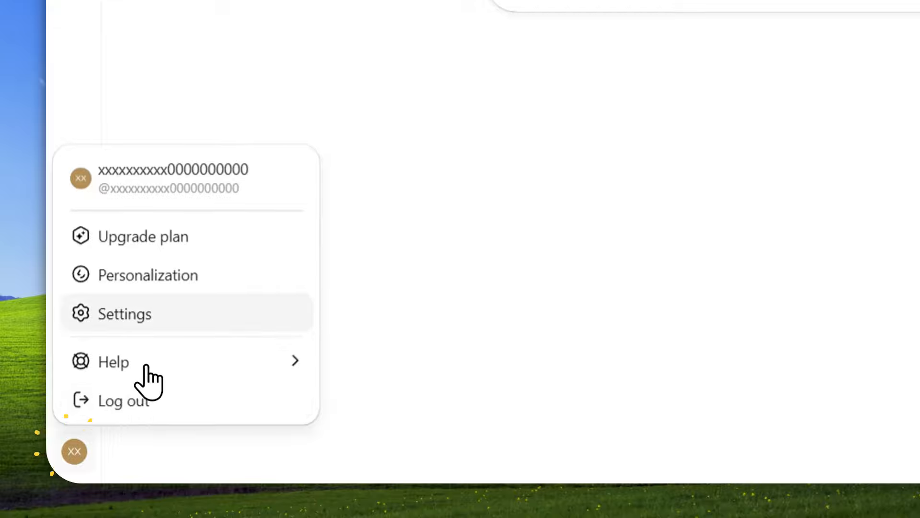
pyautogui.click(97, 396)
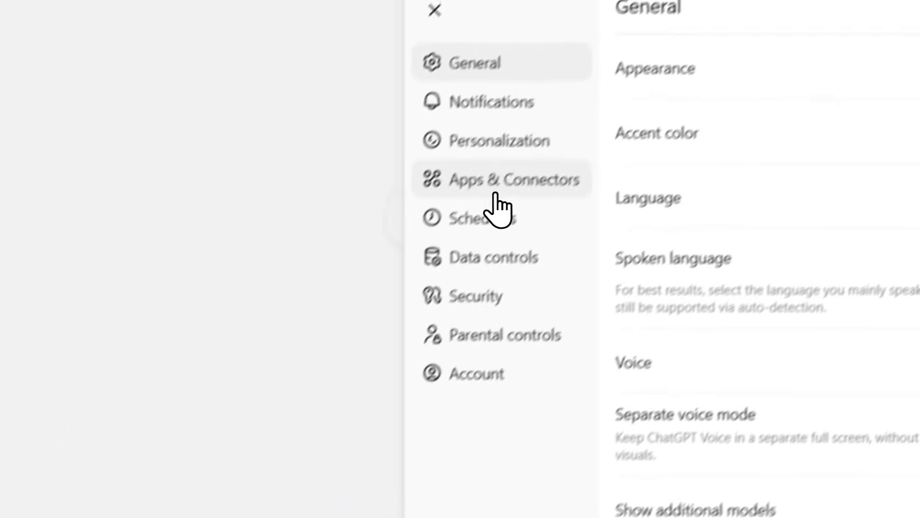
pyautogui.click(462, 230)
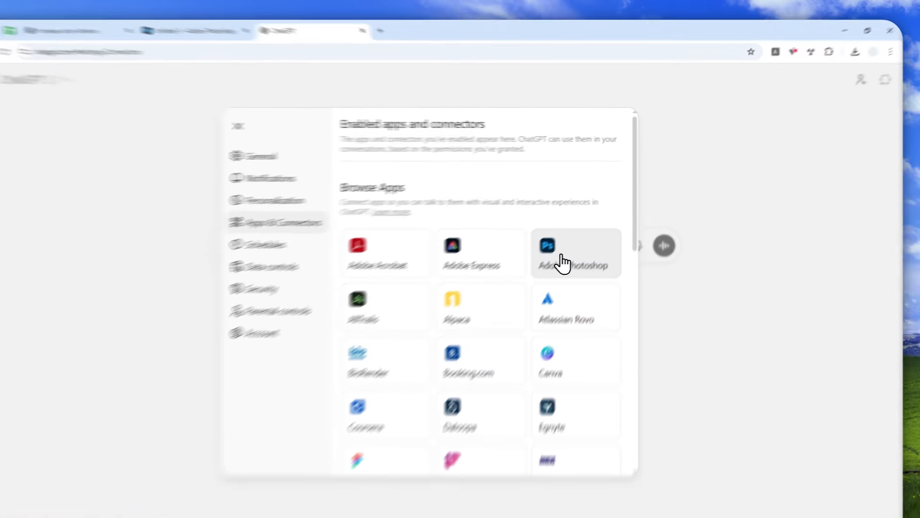
pyautogui.click(572, 242)
pyautogui.click(537, 190)
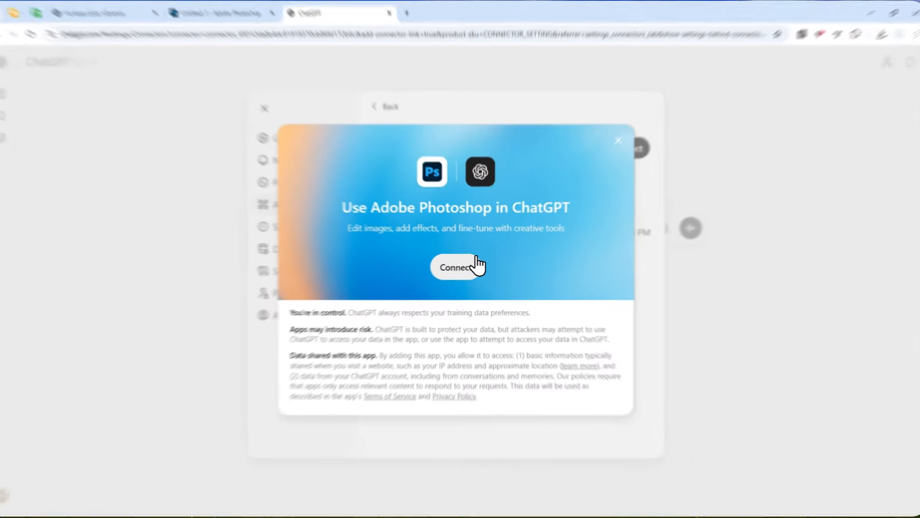
pyautogui.click(464, 266)
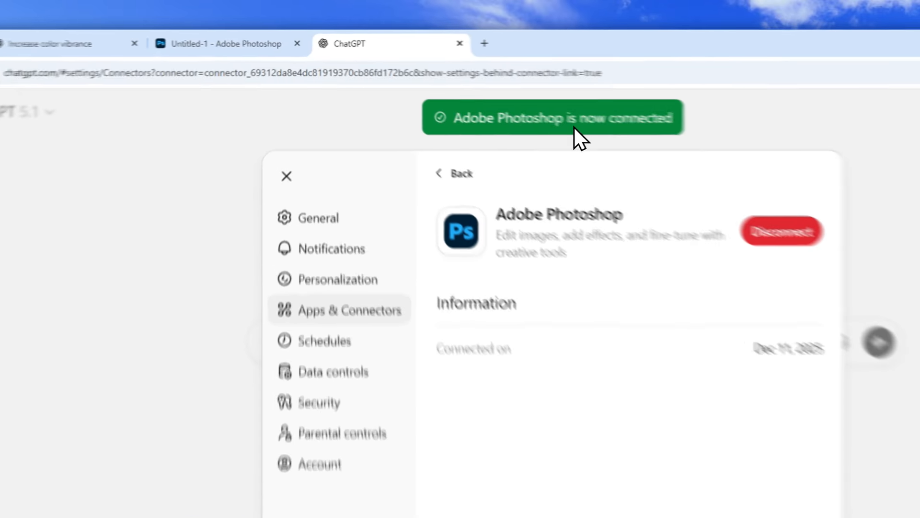
pyautogui.click(473, 94)
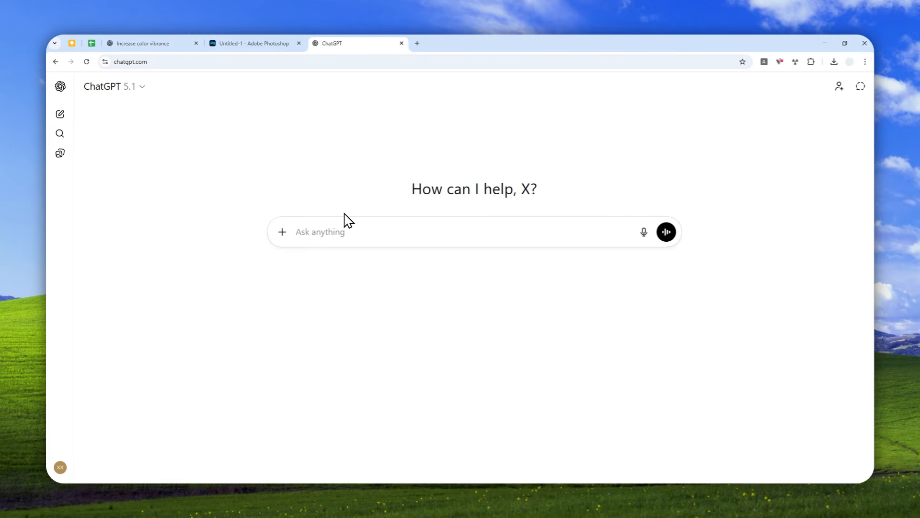
# Attach the rubber duck photo to a new message and enable Adobe Photoshop for it
pyautogui.moveTo(709, 211); pyautogui.dragTo(351, 235)
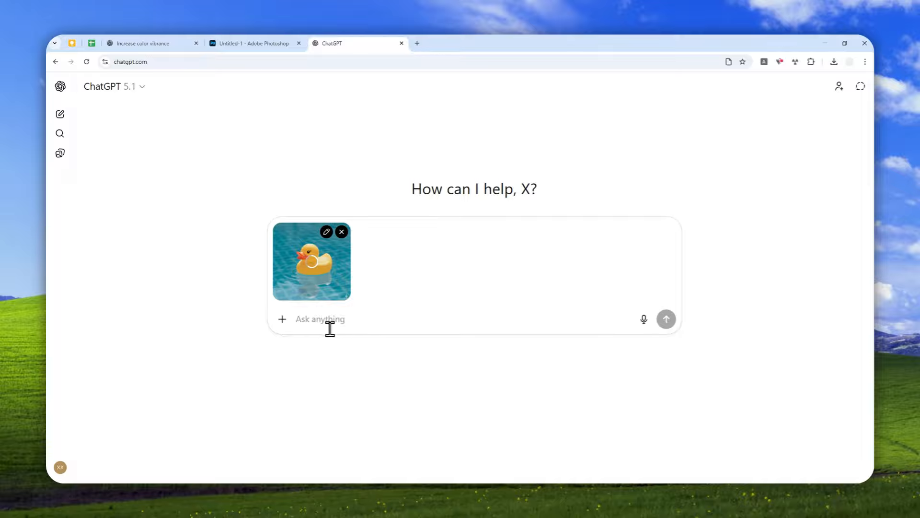
pyautogui.click(317, 330)
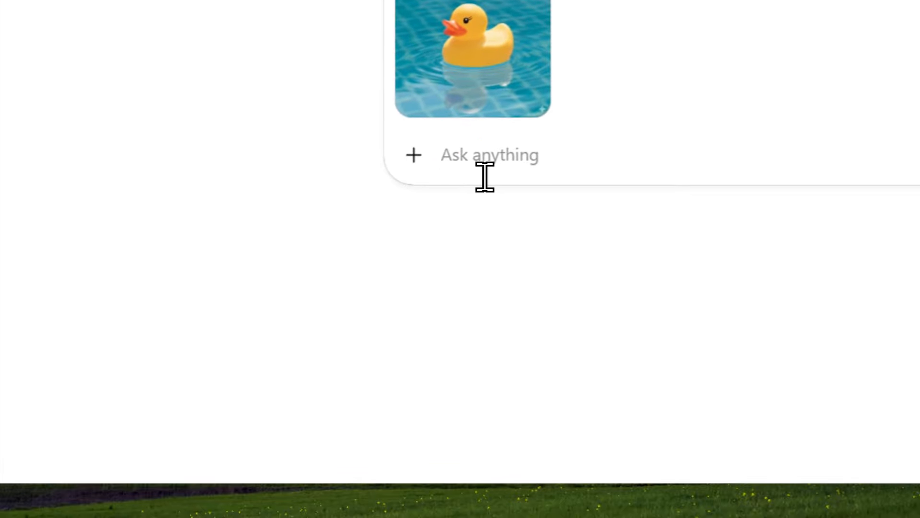
pyautogui.click(422, 166)
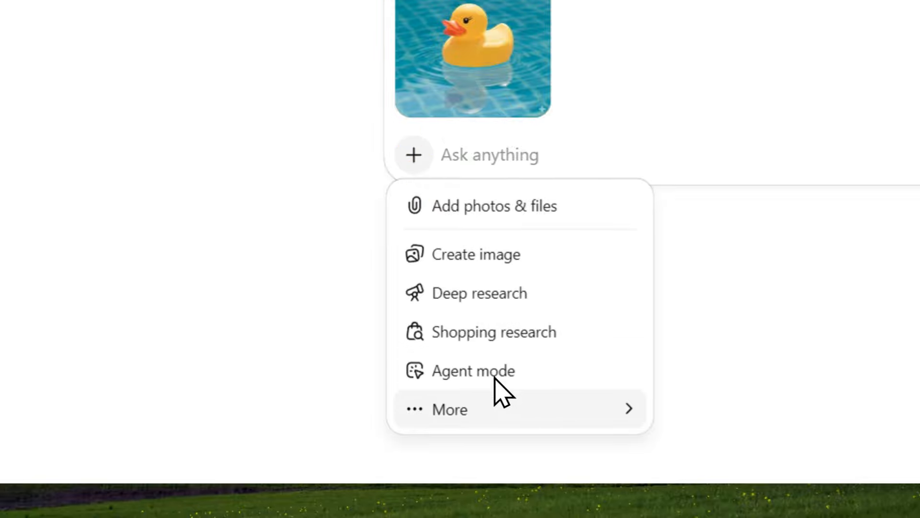
pyautogui.moveTo(500, 402)
pyautogui.click(462, 426)
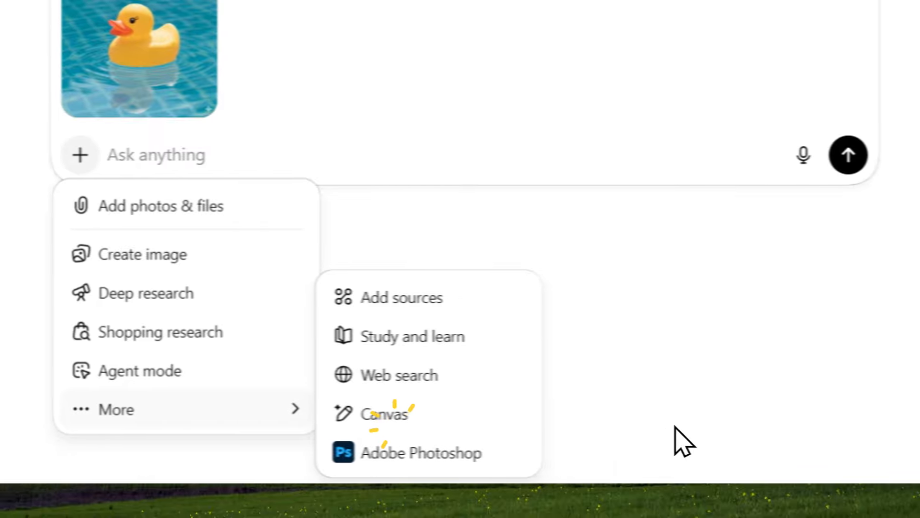
pyautogui.click(408, 452)
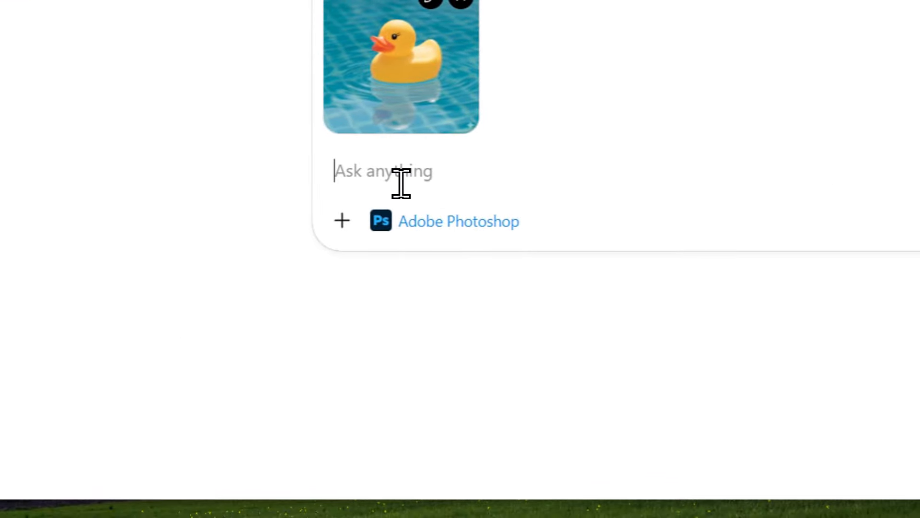
# Send the prompt "I want to make this photo to be more vibrant."
pyautogui.click(401, 183)
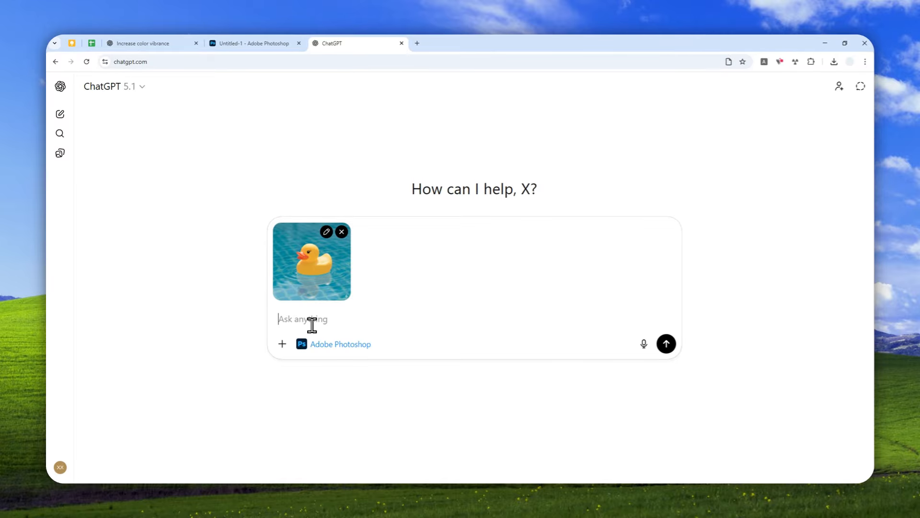
pyautogui.hotkey('ctrl', 'space')
pyautogui.write('I want to make this photo to be more vibrant.')
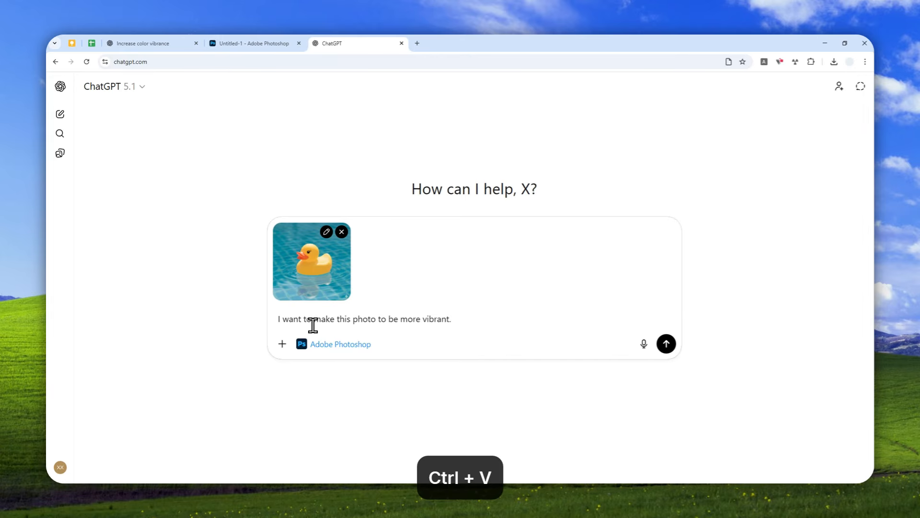
pyautogui.click(666, 344)
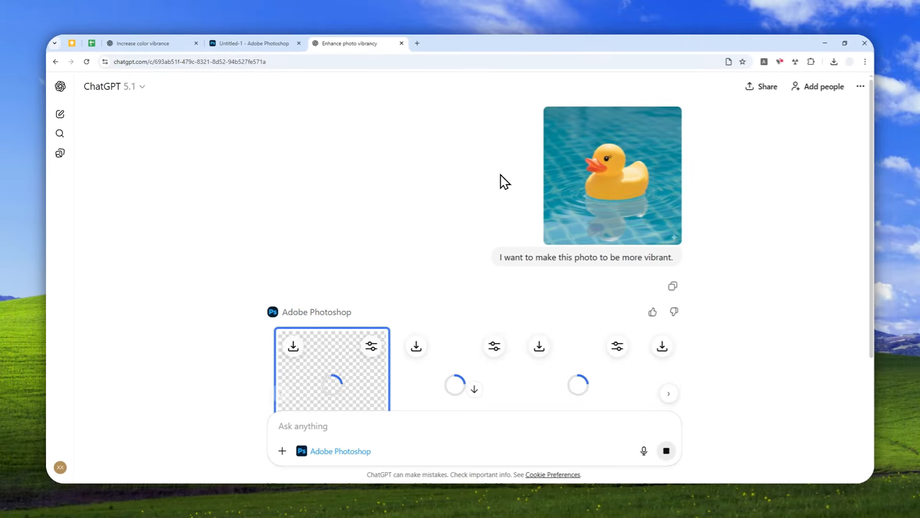
# Review the adjustment advice, open the Vibrance version of the duck photo and set its vibrance to 100
pyautogui.scroll(-4, 498, 176)
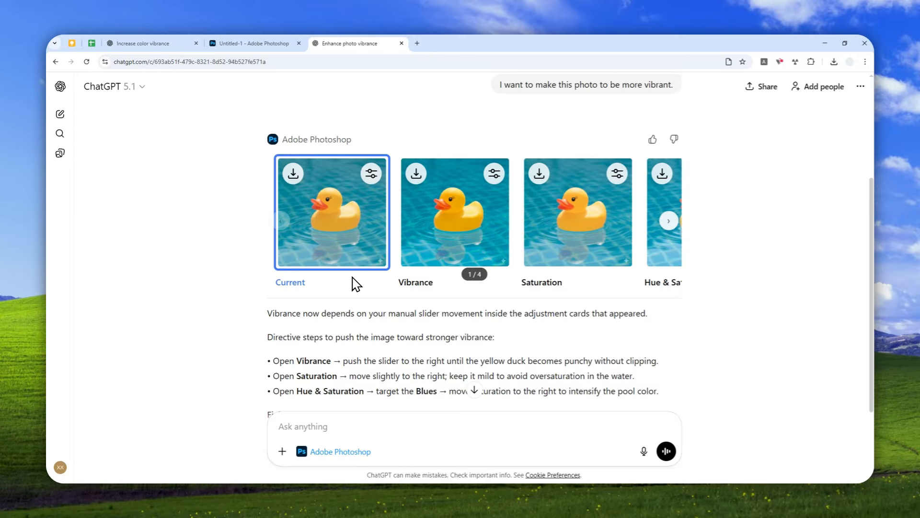
pyautogui.scroll(-2, 343, 293)
pyautogui.moveTo(565, 302); pyautogui.dragTo(237, 202)
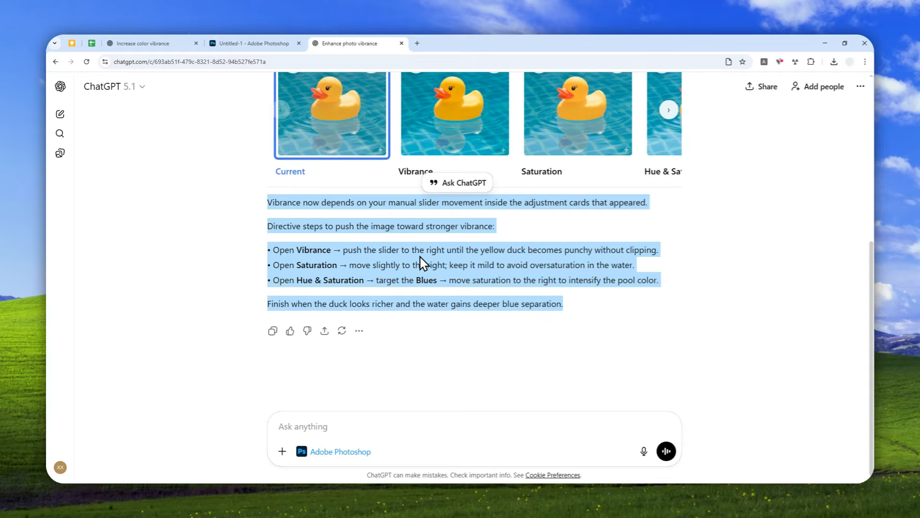
pyautogui.scroll(2, 422, 261)
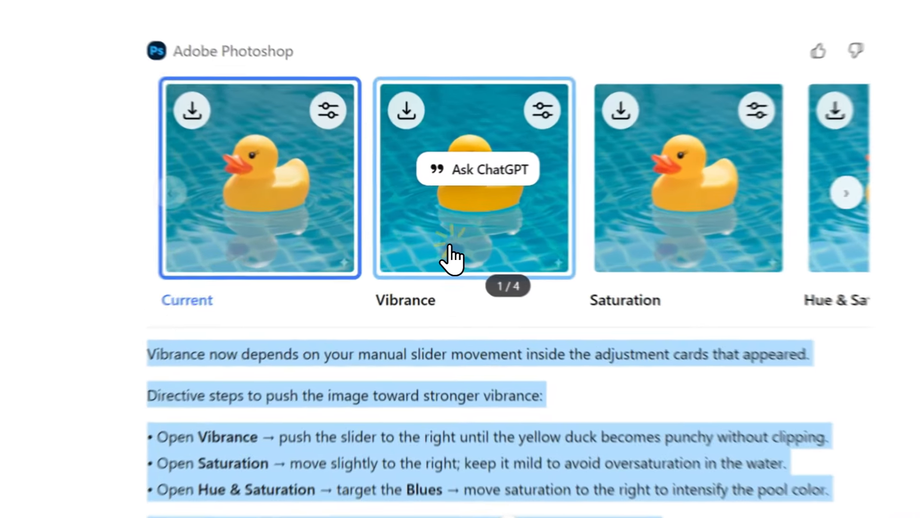
pyautogui.click(444, 238)
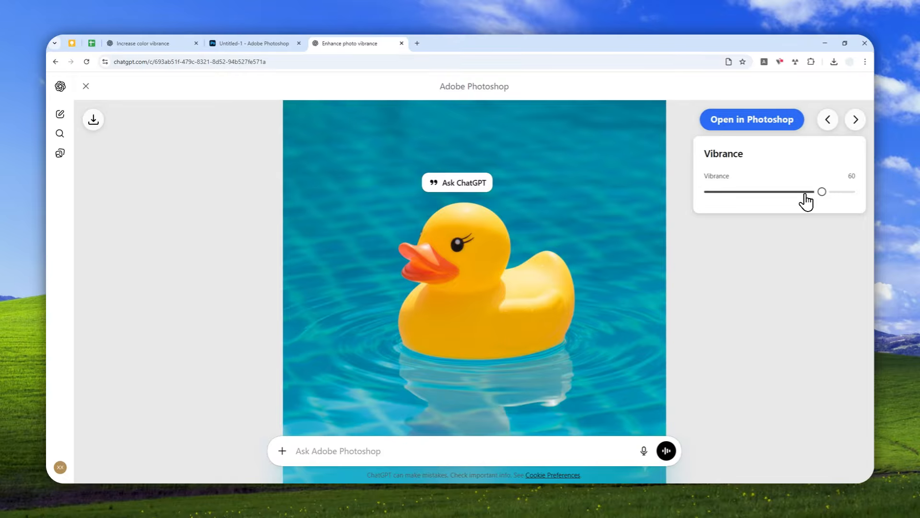
pyautogui.moveTo(806, 194); pyautogui.dragTo(833, 195)
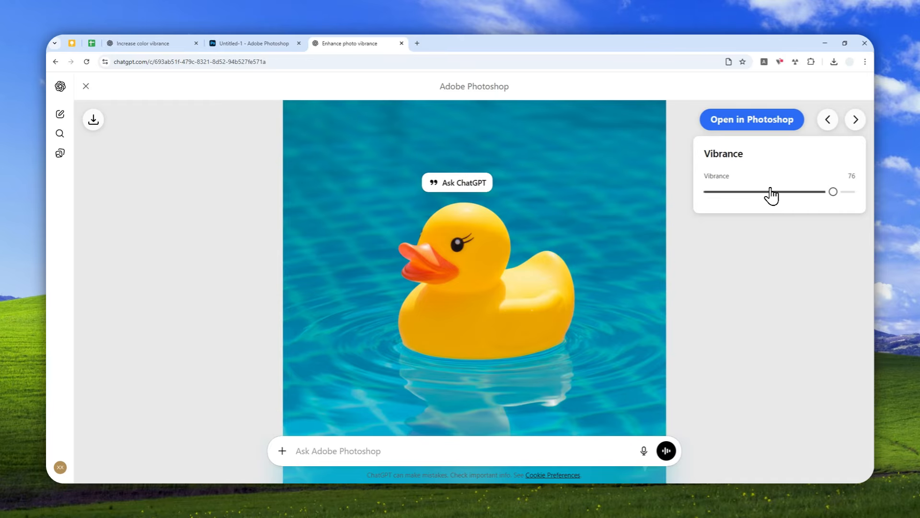
pyautogui.moveTo(838, 199); pyautogui.dragTo(865, 208)
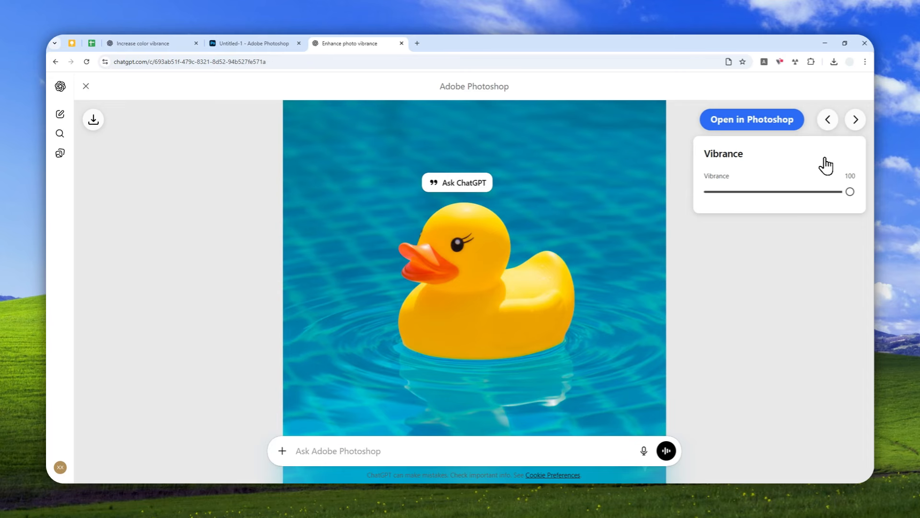
# Look through the Saturation and Hue & Saturation versions of the duck photo and return to the Vibrance version
pyautogui.click(857, 120)
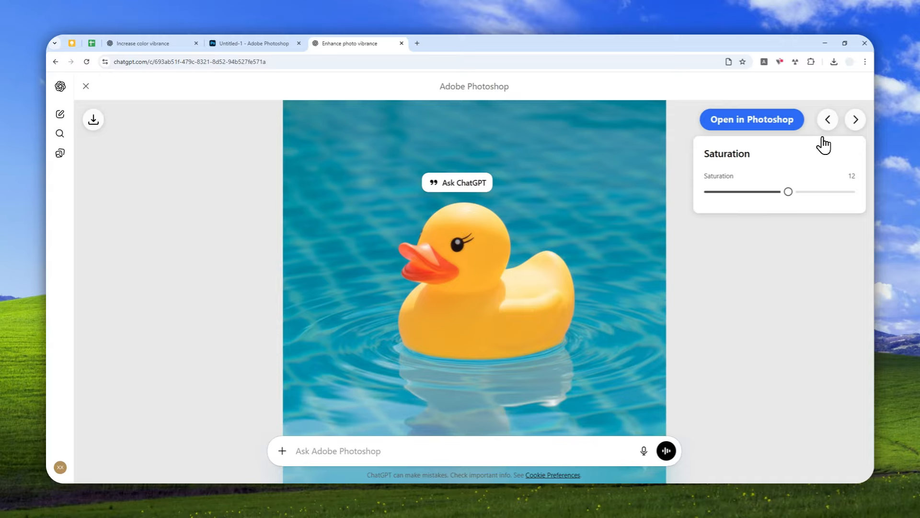
pyautogui.click(855, 122)
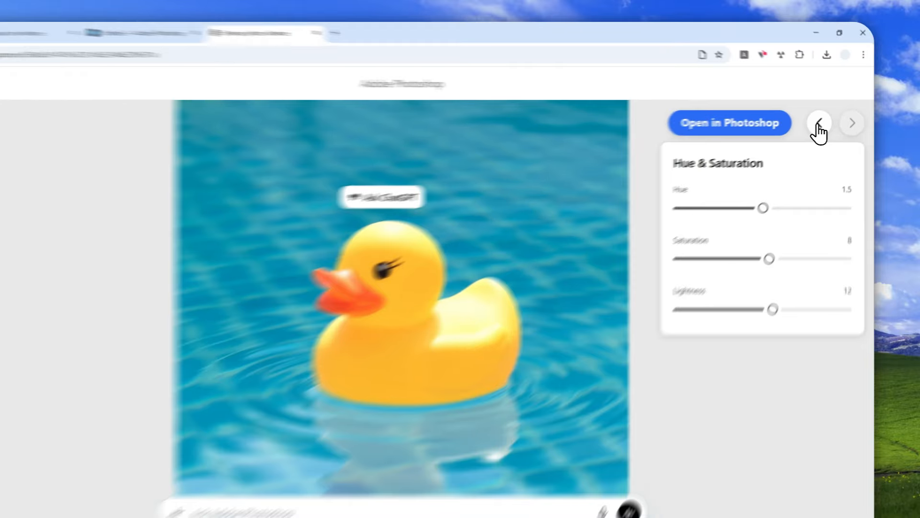
pyautogui.click(827, 120)
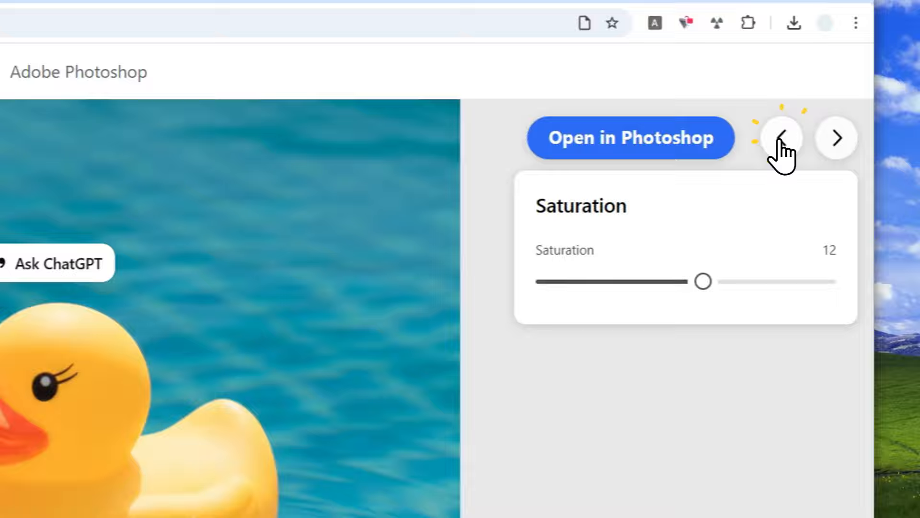
pyautogui.click(828, 121)
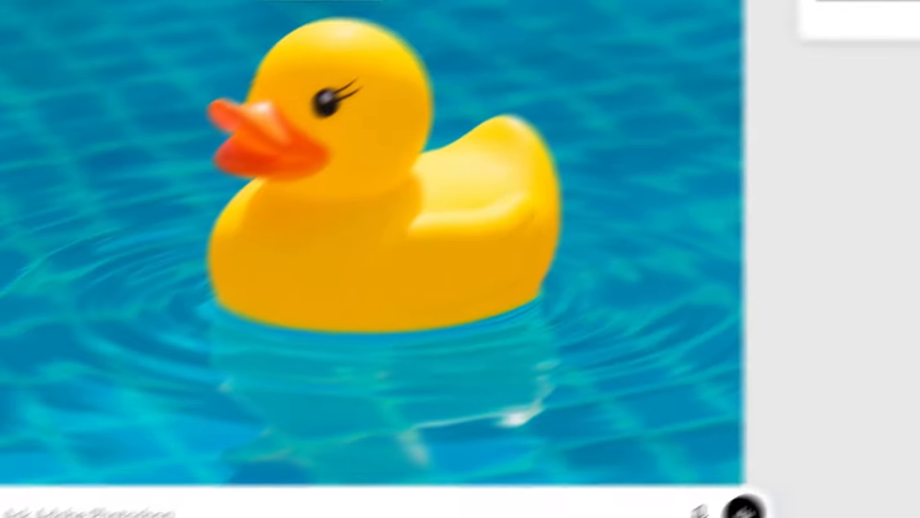
# Send the prompt "I want you to make this photo to be more like a comic book."
pyautogui.click(365, 431)
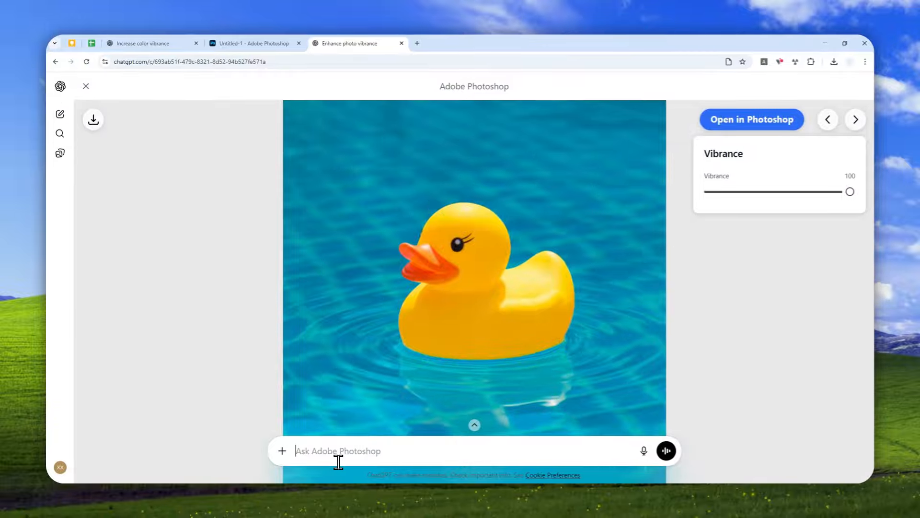
pyautogui.hotkey('ctrl', 'space')
pyautogui.write('I want you to make this photo to be more like a comic book.')
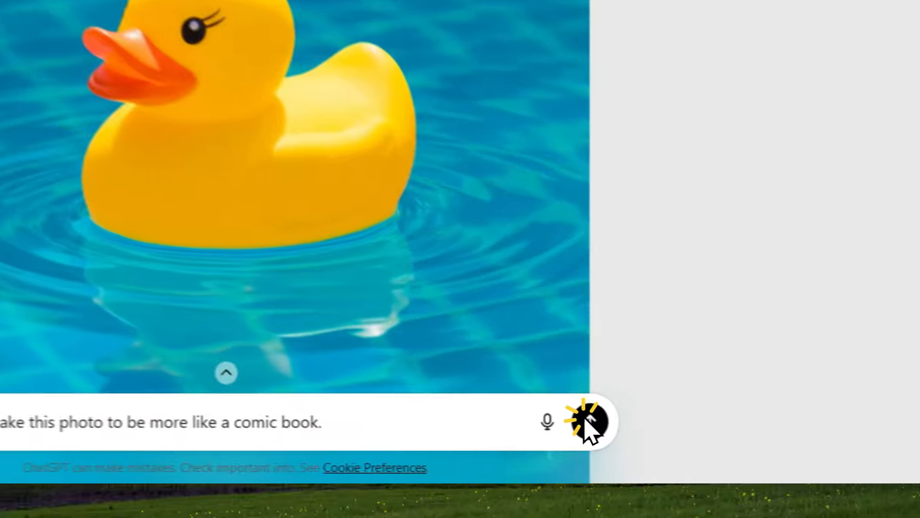
pyautogui.click(666, 451)
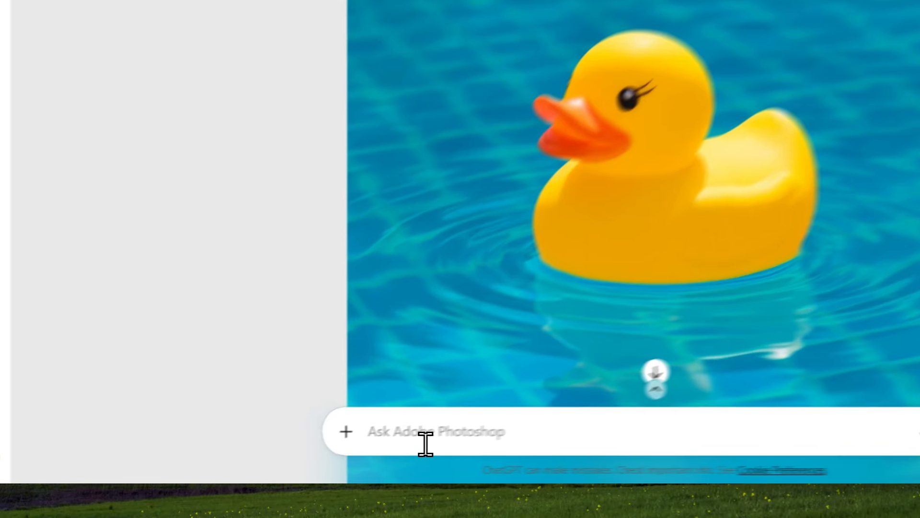
# Send the prompt "Please make the photo to look like a comic book."
pyautogui.click(331, 456)
pyautogui.hotkey('ctrl', 'space')
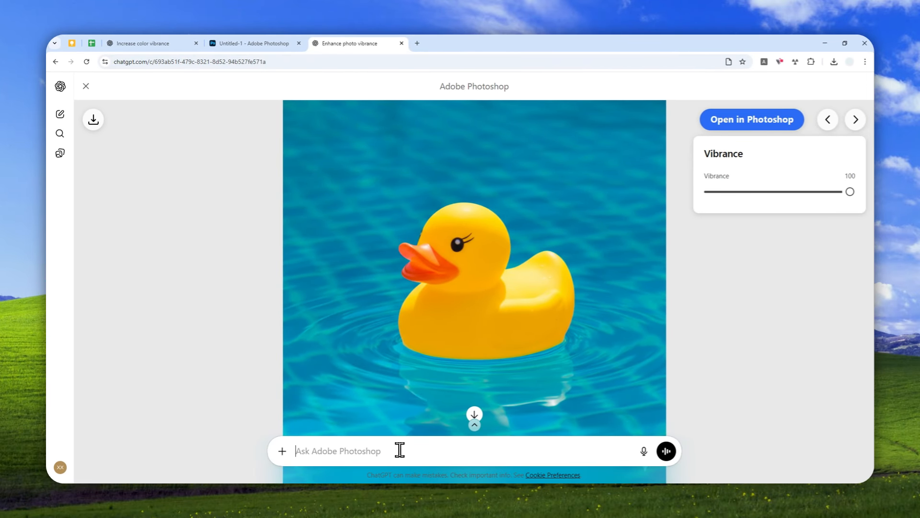
pyautogui.write('Please make the photo to look like a comic book.')
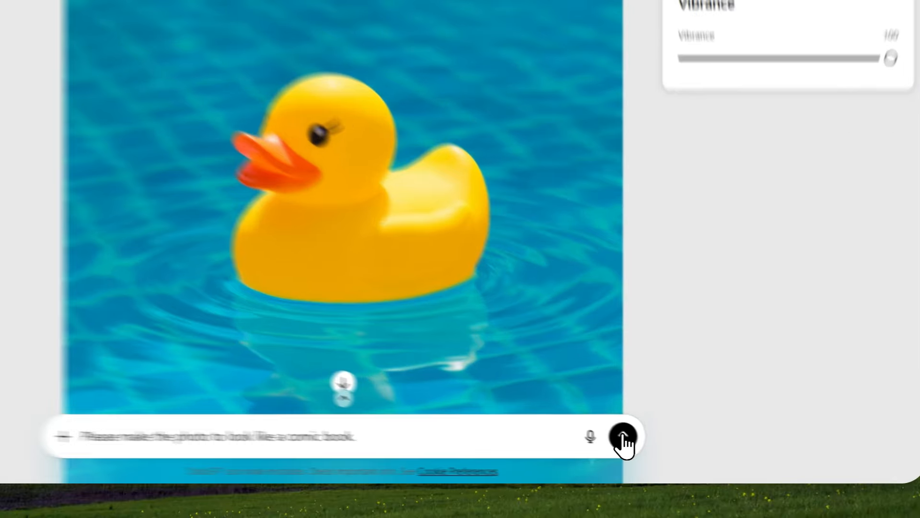
pyautogui.click(666, 451)
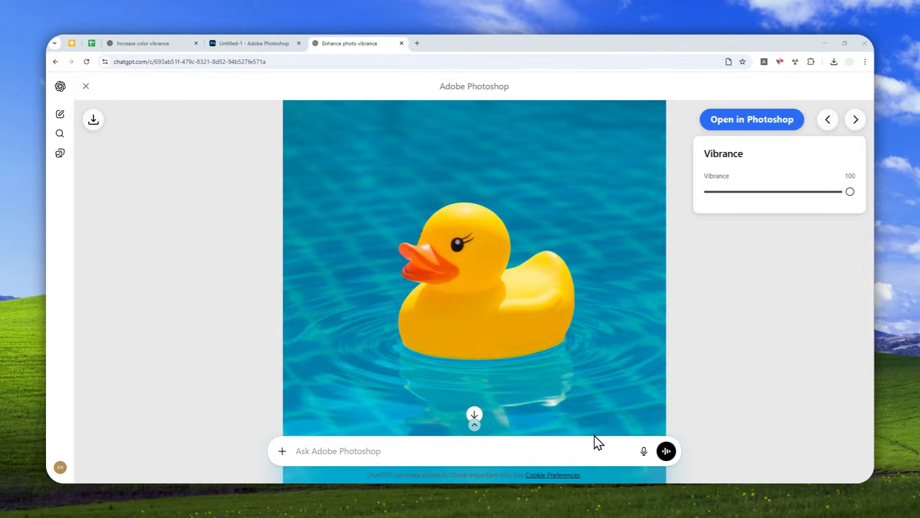
# Expand the conversation, examine the generated comic-book duck image and the prompt behind it, and collapse the conversation again
pyautogui.click(321, 457)
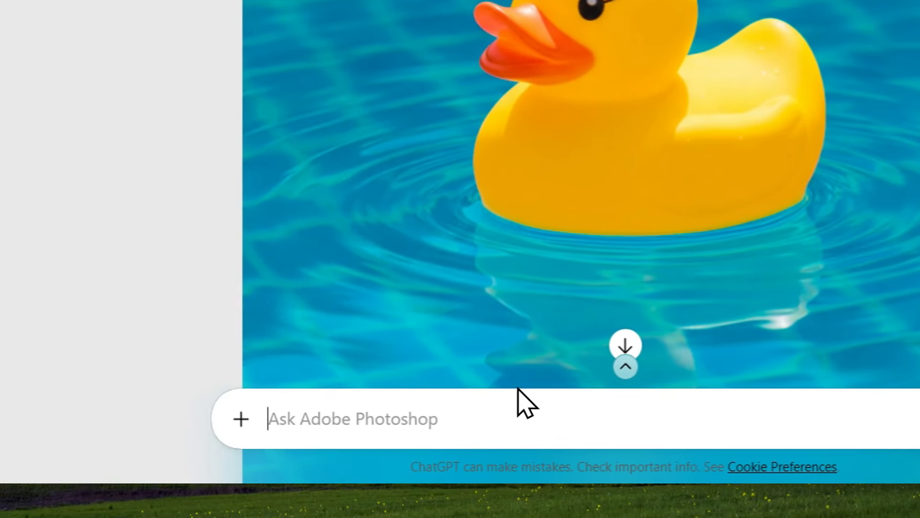
pyautogui.click(626, 367)
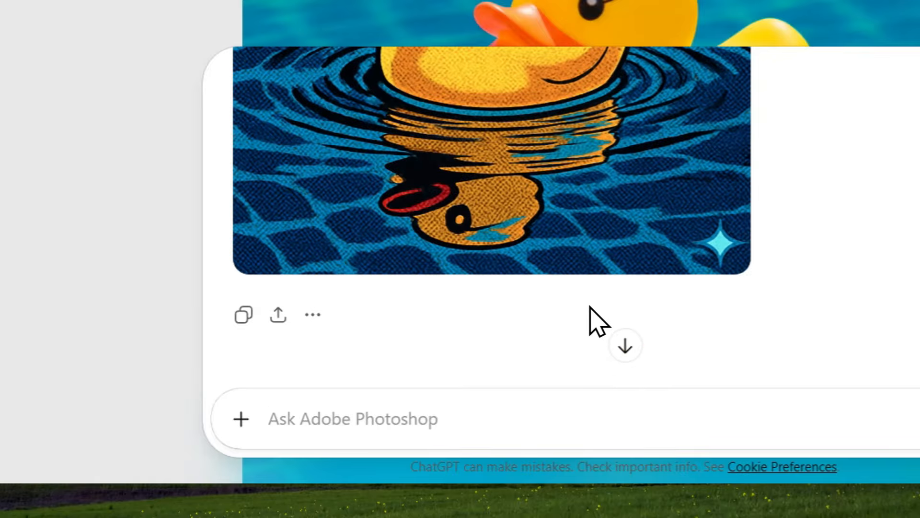
pyautogui.scroll(5, 573, 278)
pyautogui.scroll(4, 443, 365)
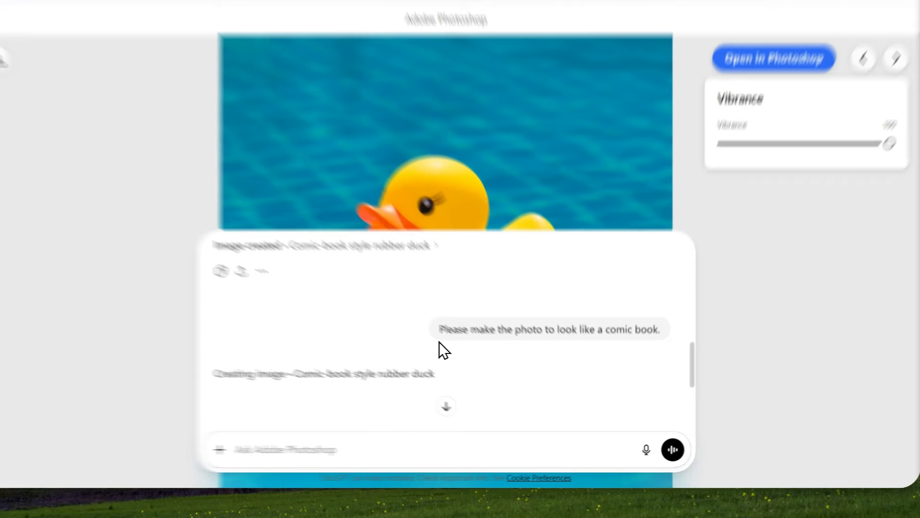
pyautogui.moveTo(474, 349); pyautogui.dragTo(646, 360)
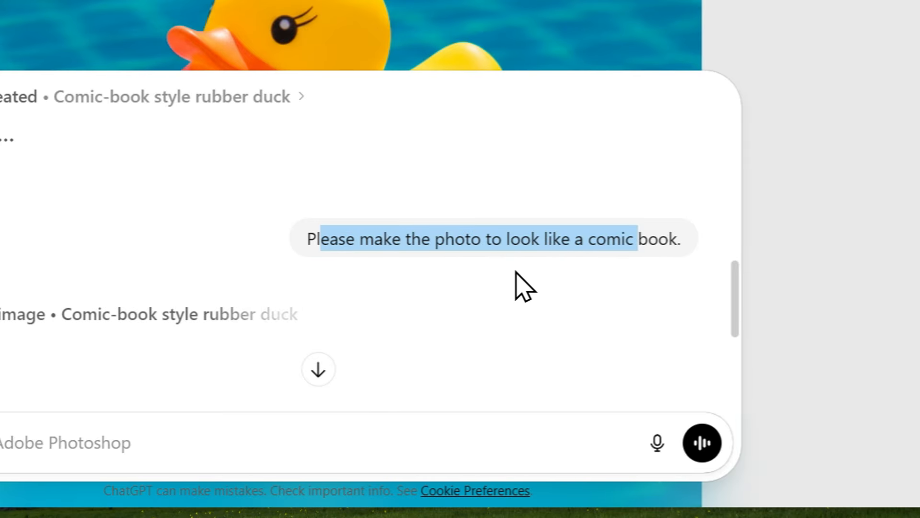
pyautogui.click(312, 370)
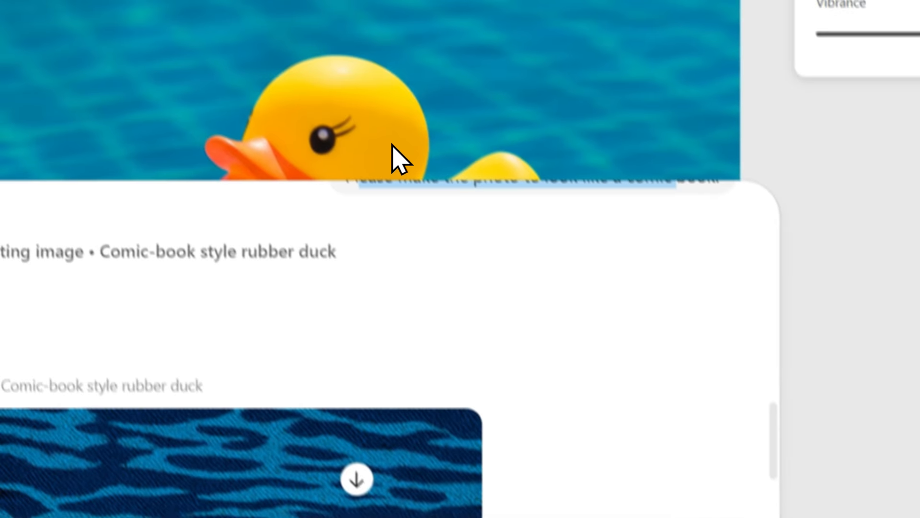
pyautogui.click(459, 91)
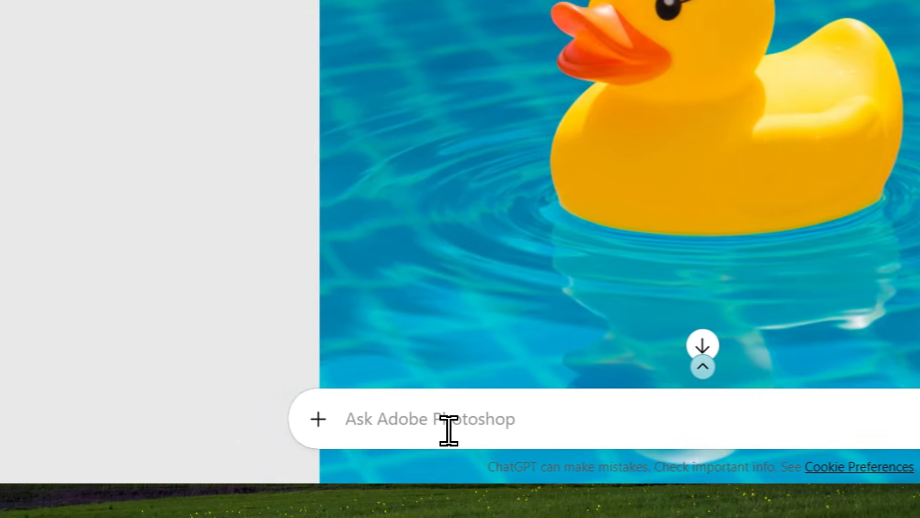
# Send the prompt "Please call the tool from Photoshop to make this picture to look like a comic book"
pyautogui.click(362, 431)
pyautogui.hotkey('ctrl', 'space')
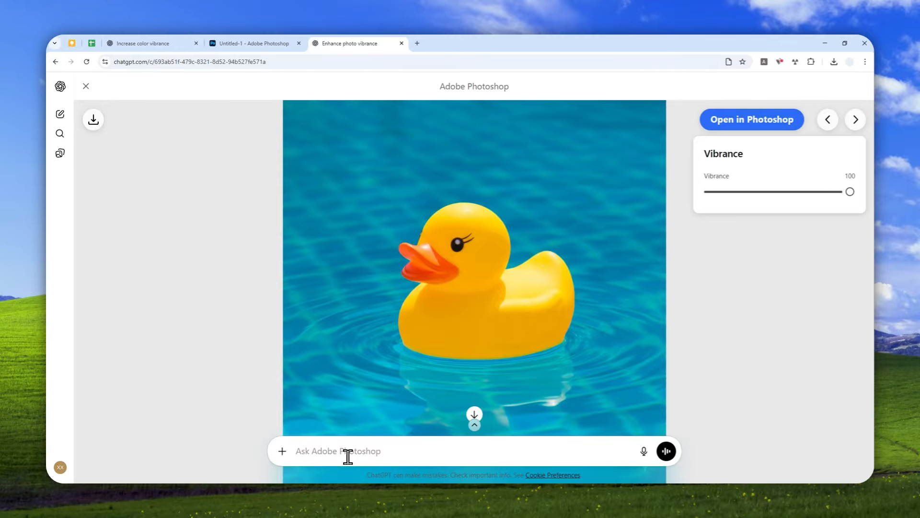
pyautogui.write('Please call the tool from Photoshop to make this picture to look like a comic book')
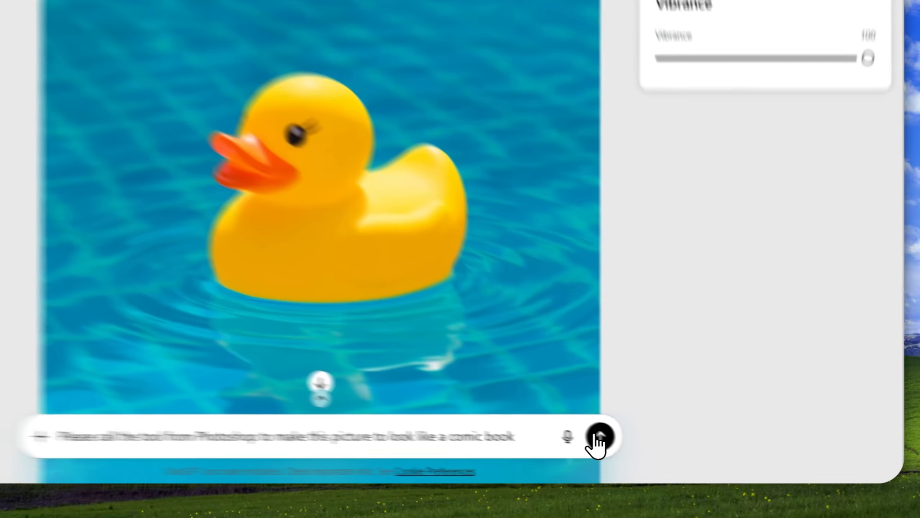
pyautogui.click(667, 451)
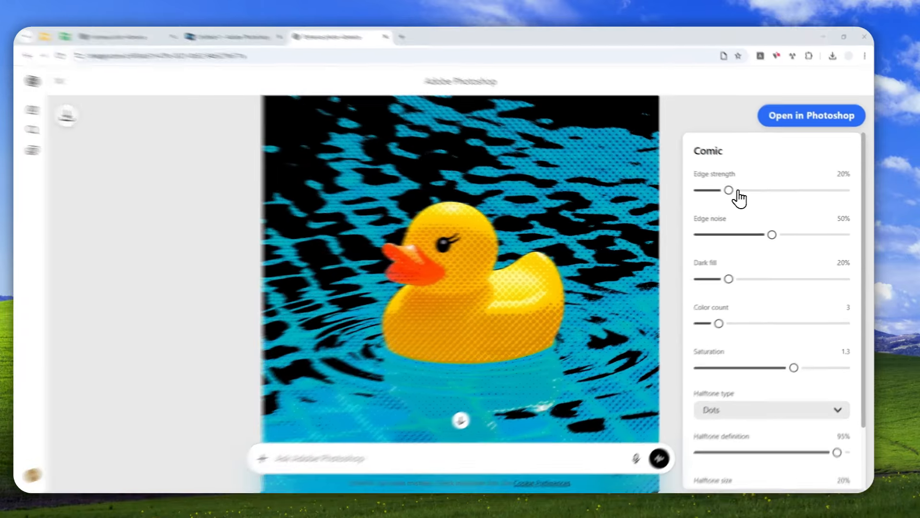
# Set the Comic effect's edge strength to 61% and its edge noise to 16%
pyautogui.moveTo(734, 191); pyautogui.dragTo(774, 197)
pyautogui.moveTo(675, 161); pyautogui.dragTo(704, 163)
pyautogui.moveTo(674, 234); pyautogui.dragTo(572, 235)
# Set the Comic effect's color count to 7, try the Lines halftone type and choose Squares instead
pyautogui.scroll(-4, 637, 352)
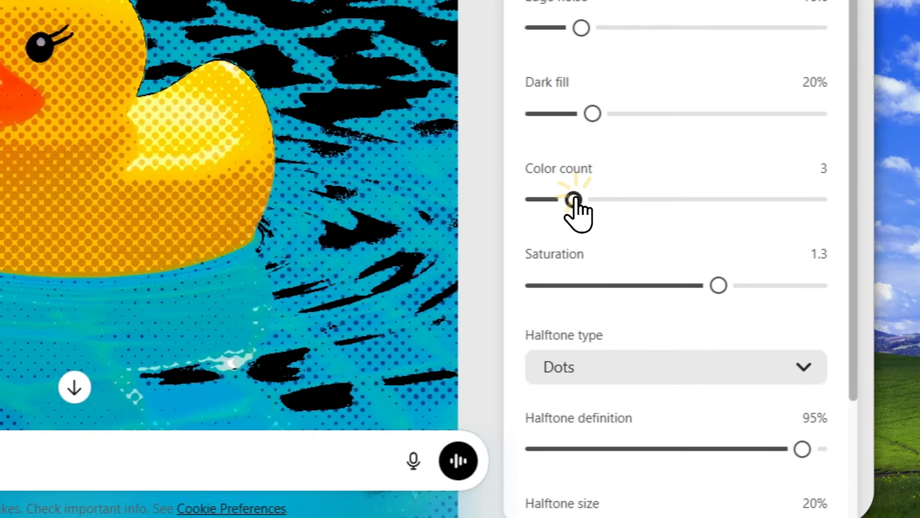
pyautogui.moveTo(573, 197); pyautogui.dragTo(641, 199)
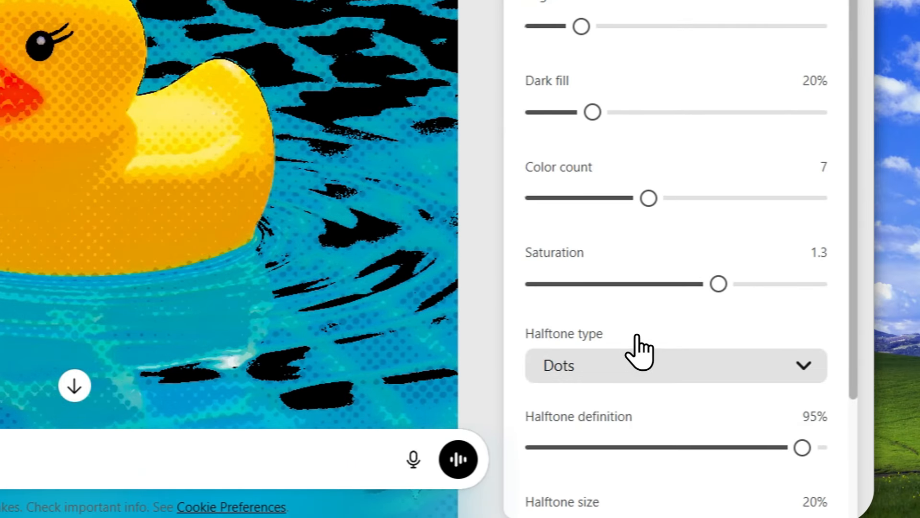
pyautogui.click(629, 360)
pyautogui.click(628, 225)
pyautogui.scroll(-3, 657, 199)
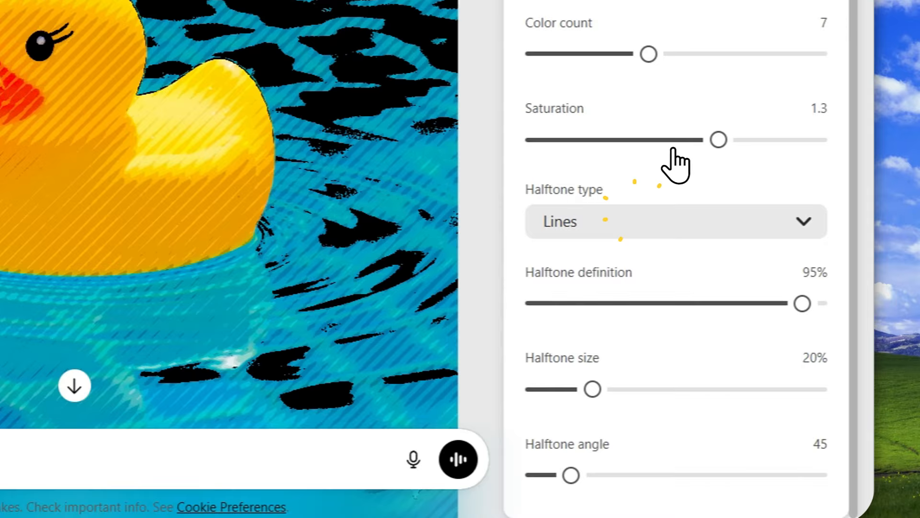
pyautogui.click(622, 225)
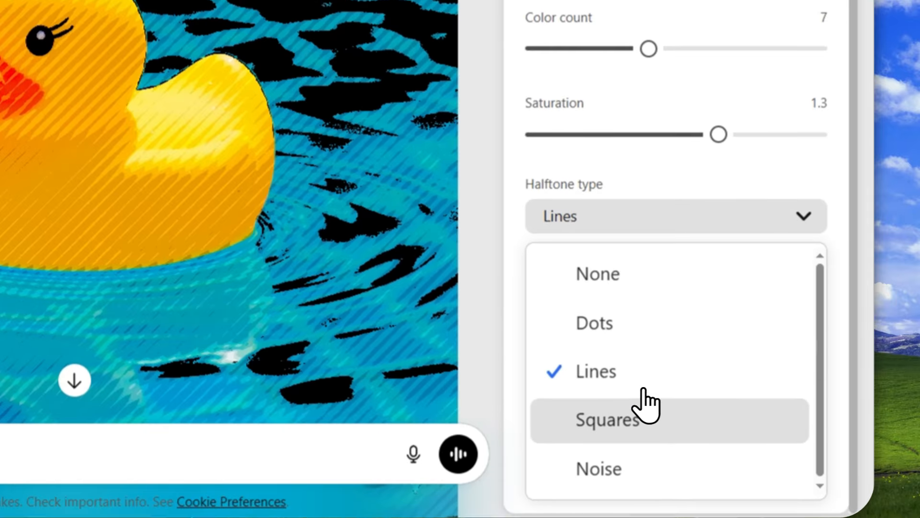
pyautogui.click(646, 418)
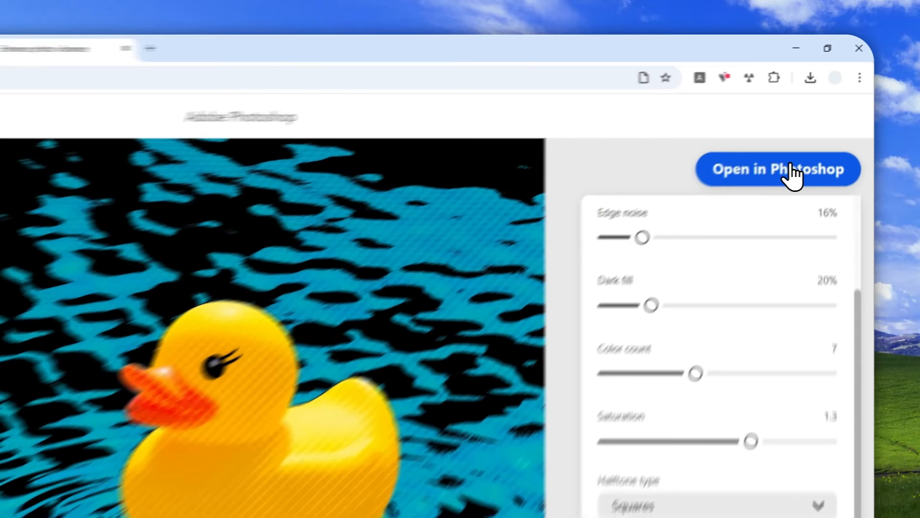
# Open the comic-style duck image in Photoshop on the web and dismiss the Firefly Pro plan offer
pyautogui.click(805, 120)
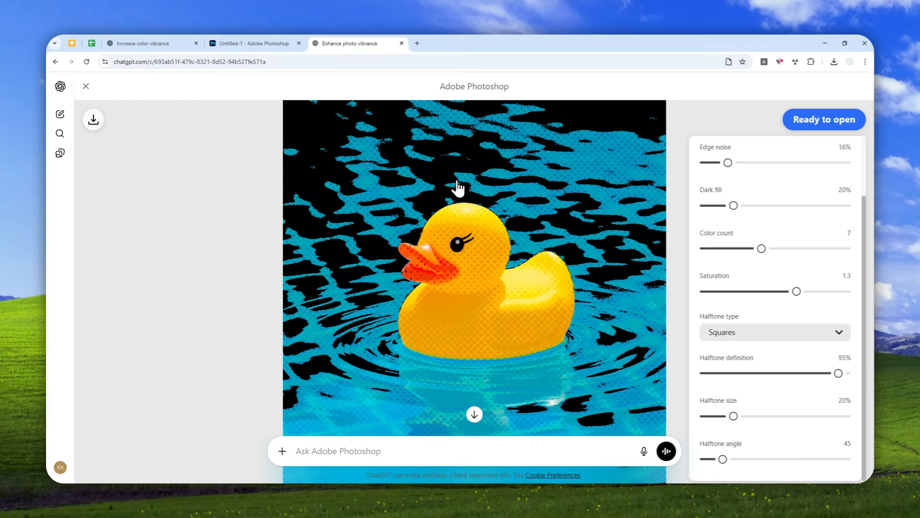
pyautogui.click(830, 121)
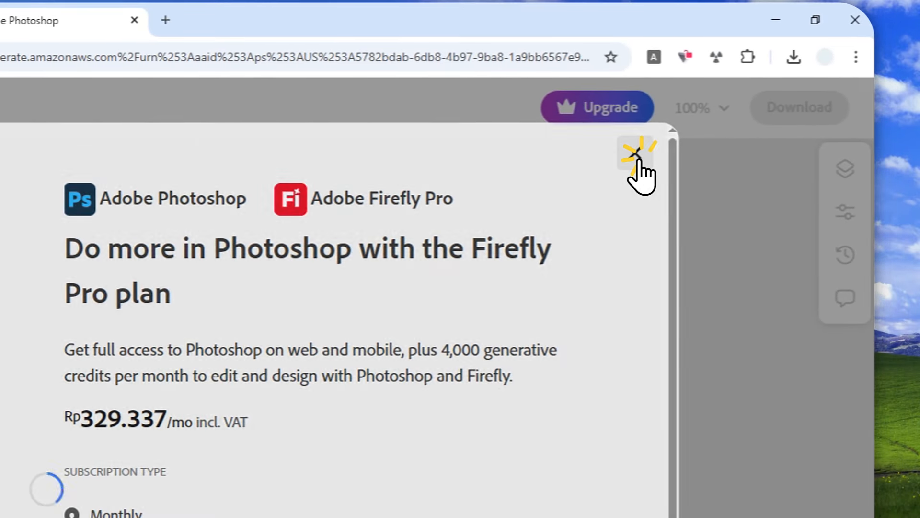
pyautogui.click(651, 151)
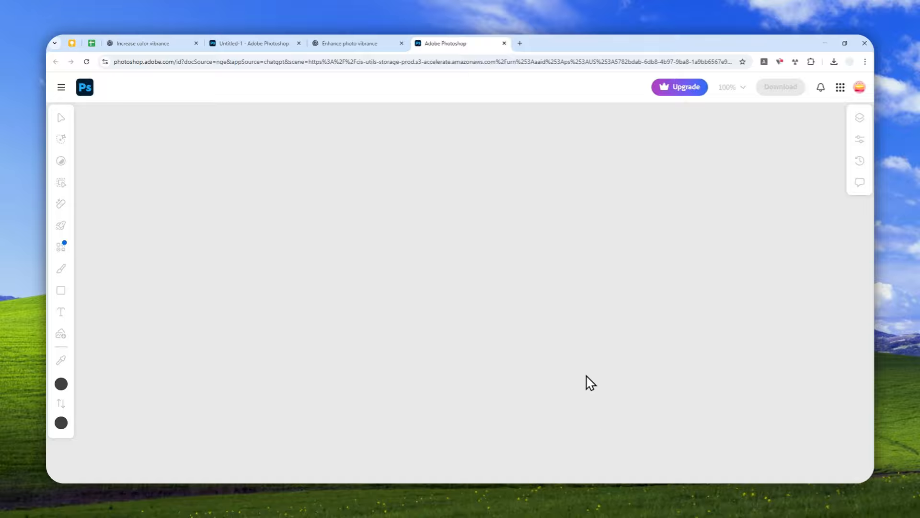
pyautogui.click(608, 466)
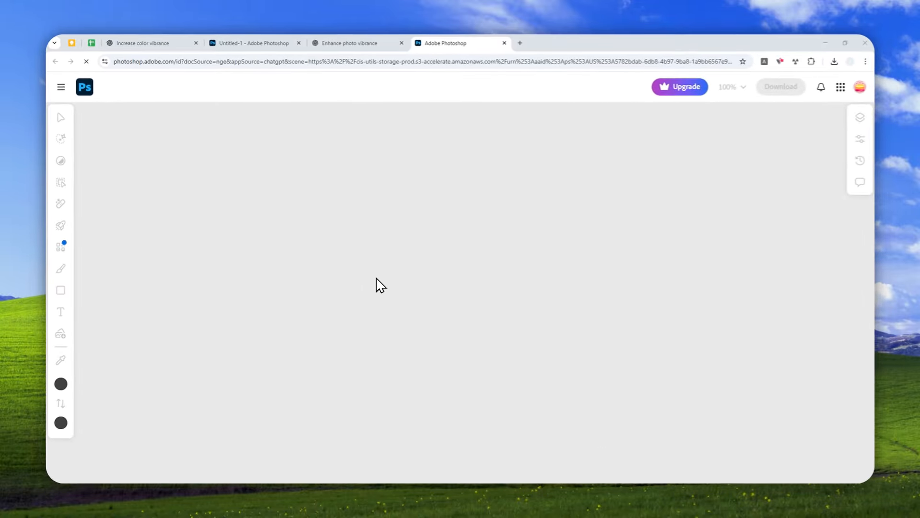
# Check the comic duck in ChatGPT and its Photoshop web page, and switch to the Untitled-1 tiger document
pyautogui.click(351, 38)
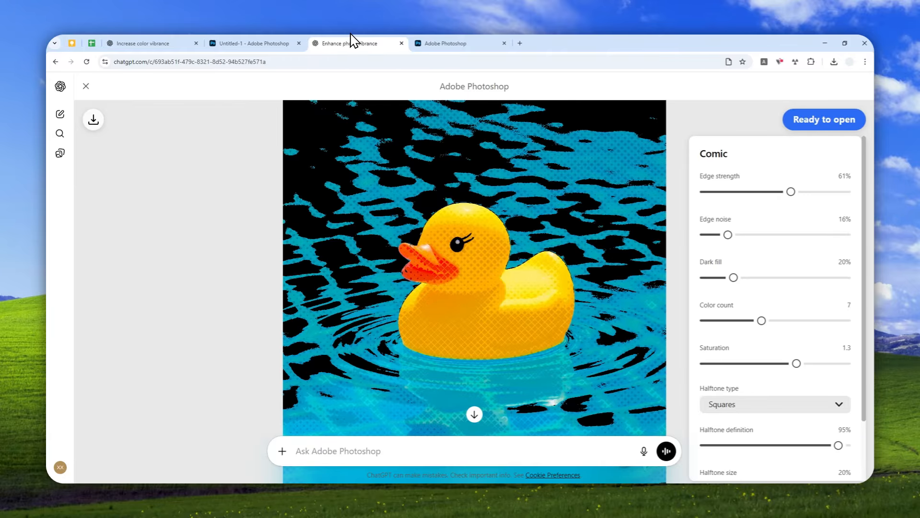
pyautogui.click(465, 41)
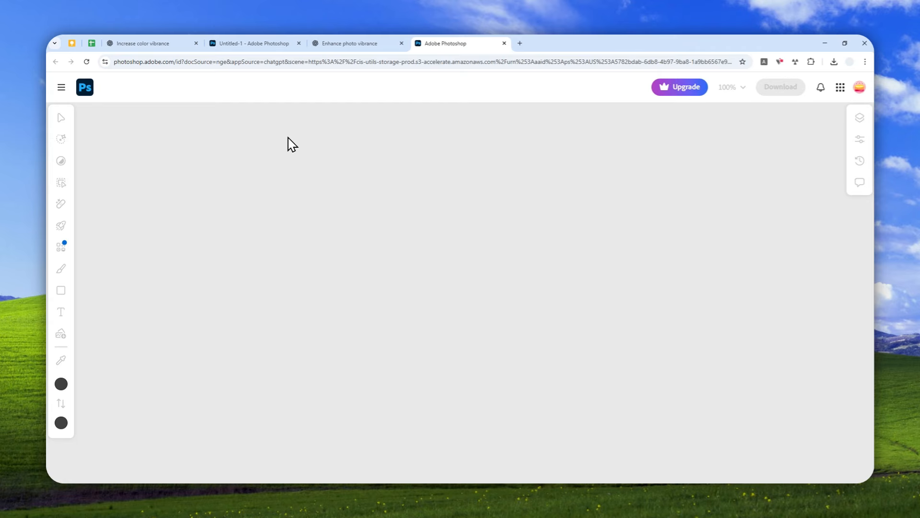
pyautogui.click(260, 42)
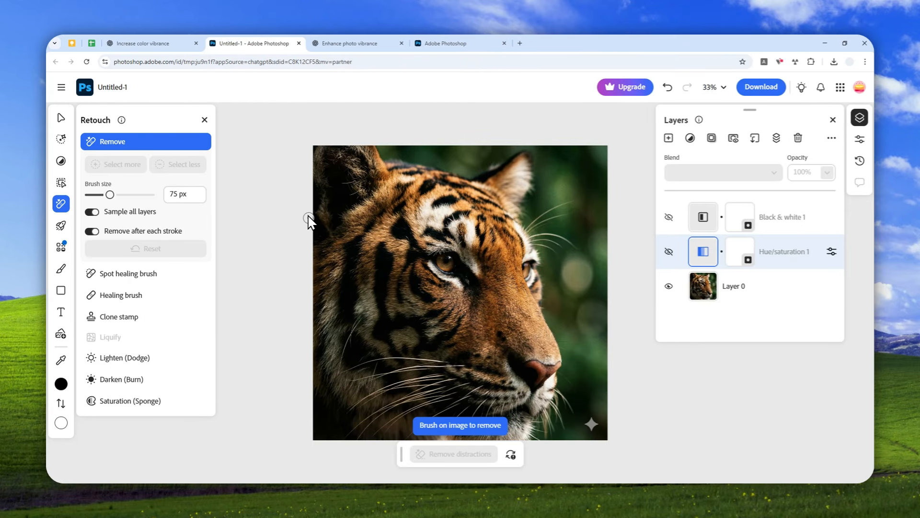